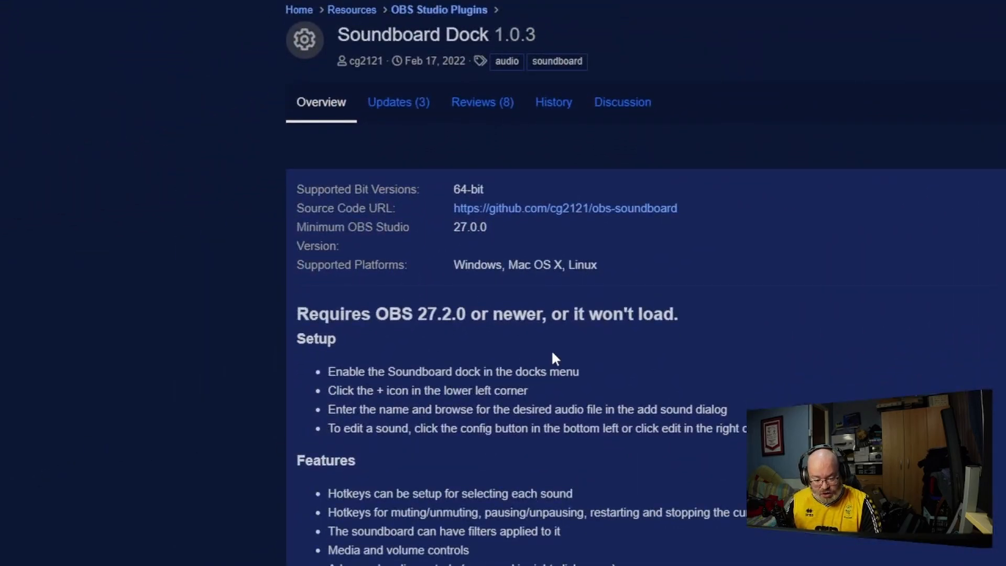
- Review the Soundboard Dock 1.0.3 plugin page, then open its download page and examine the release assets
scroll(554, 469, down, 5)
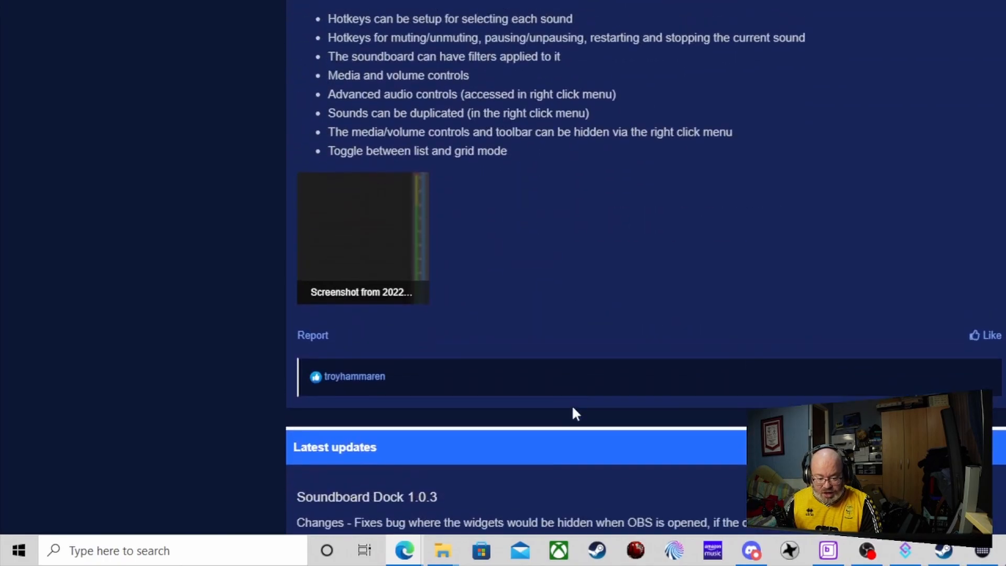
scroll(572, 407, up, 6)
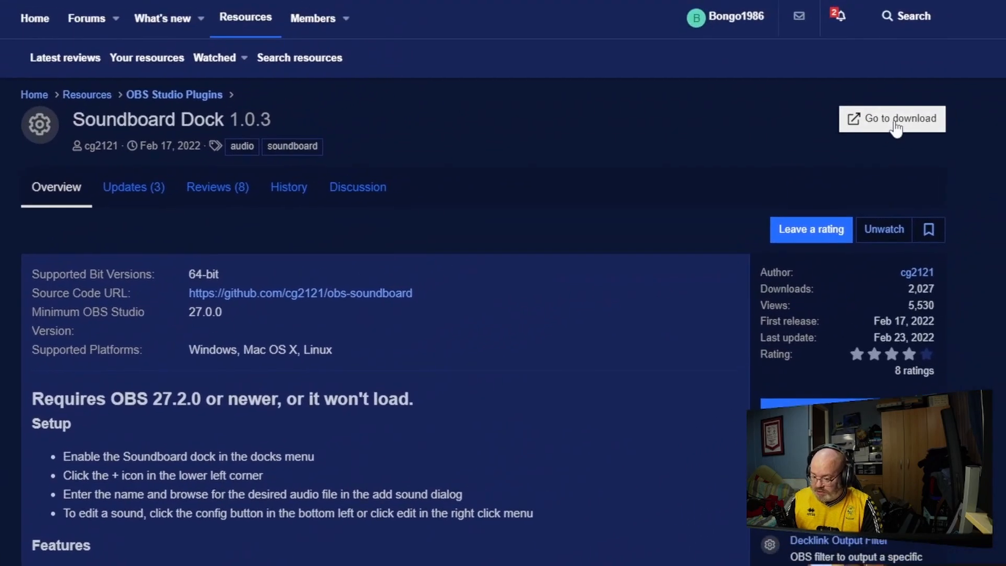
click(881, 127)
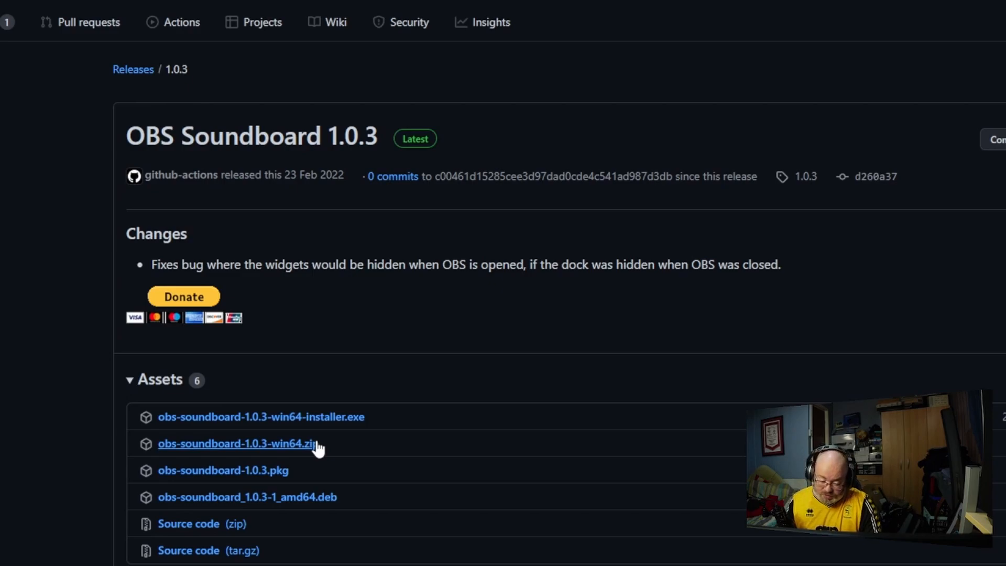
scroll(317, 447, down, 2)
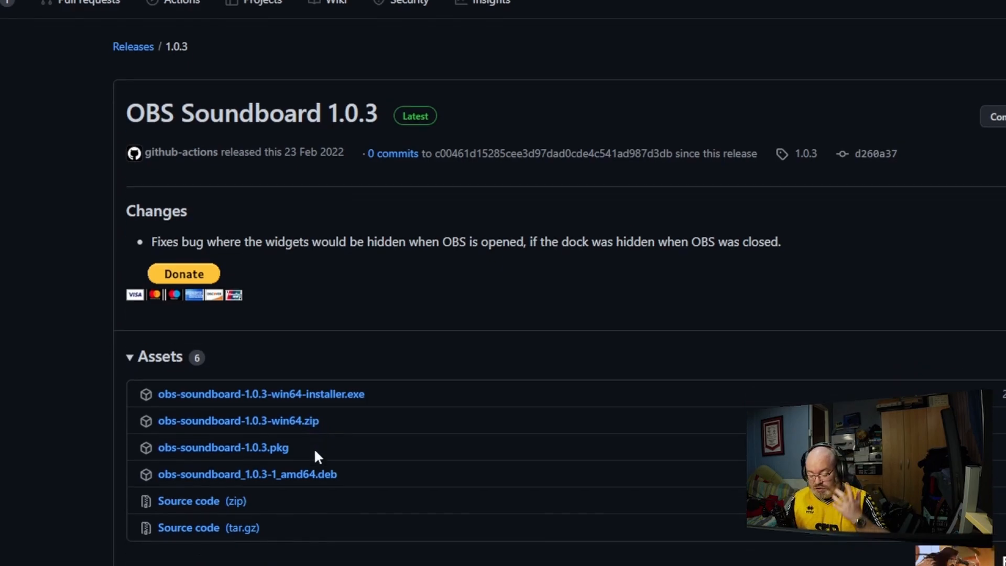
scroll(311, 446, down, 1)
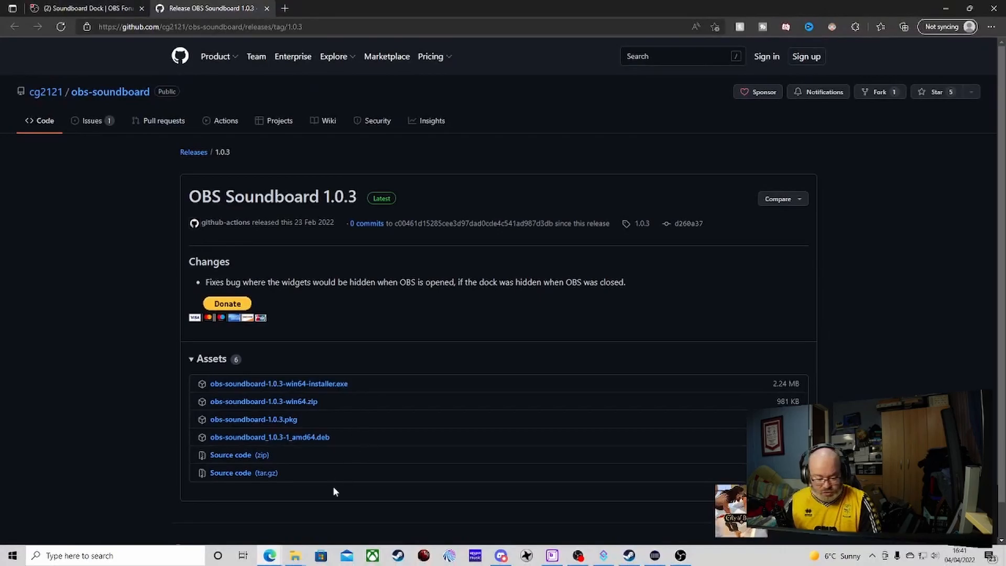
- Copy the data and obs-plugins folders from the extracted obs-soundboard-1.0.3-win64 folder in Downloads
mouse_move(295, 555)
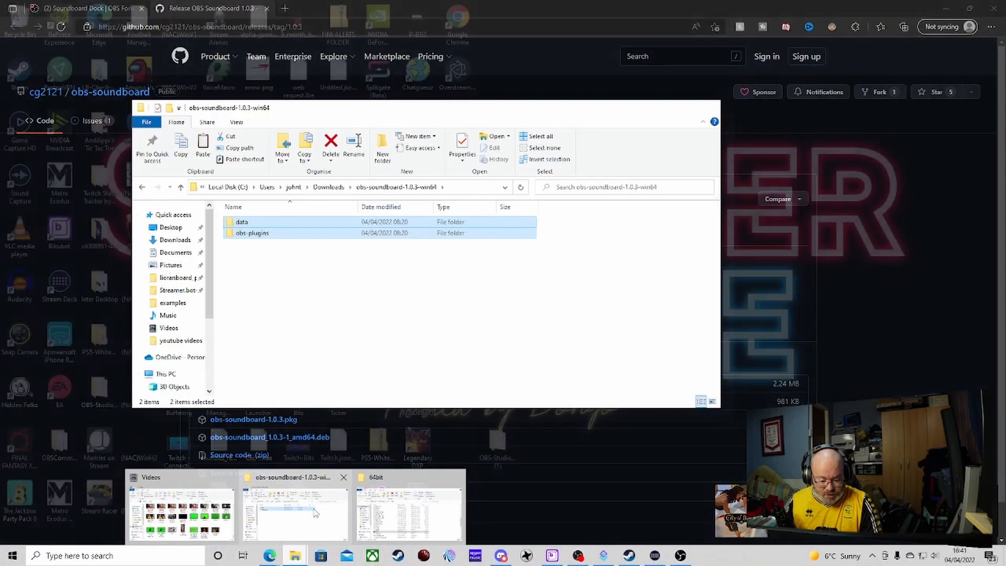
click(315, 512)
click(142, 186)
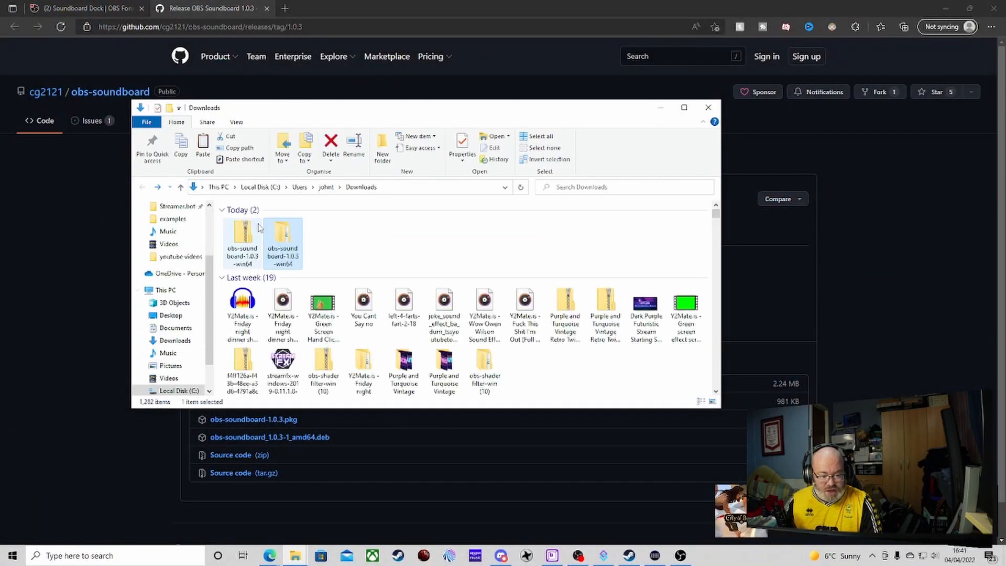
double_click(282, 251)
mouse_move(278, 240)
mouse_down()
mouse_move(251, 243)
mouse_move(254, 220)
mouse_move(270, 223)
mouse_up()
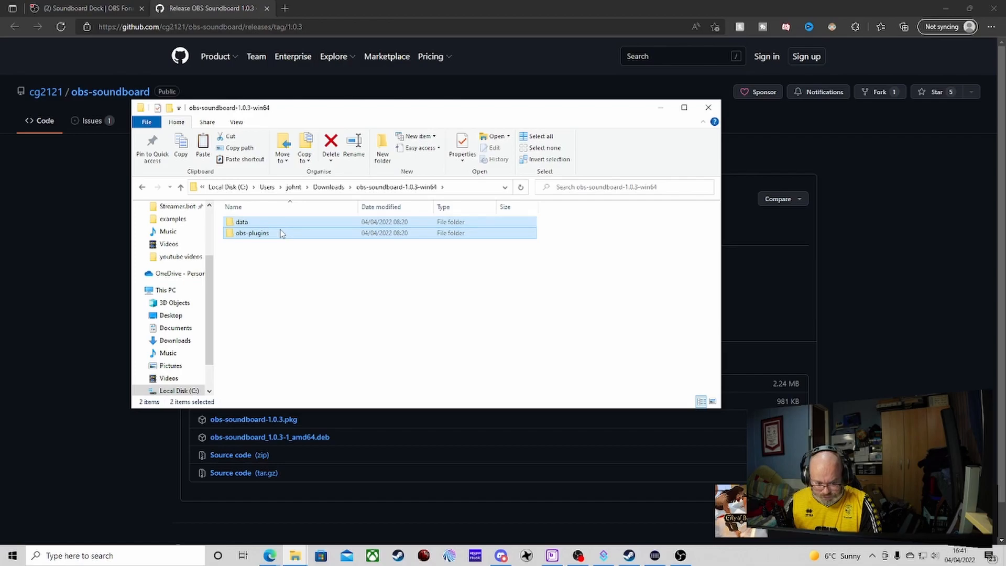
right_click(281, 232)
click(305, 352)
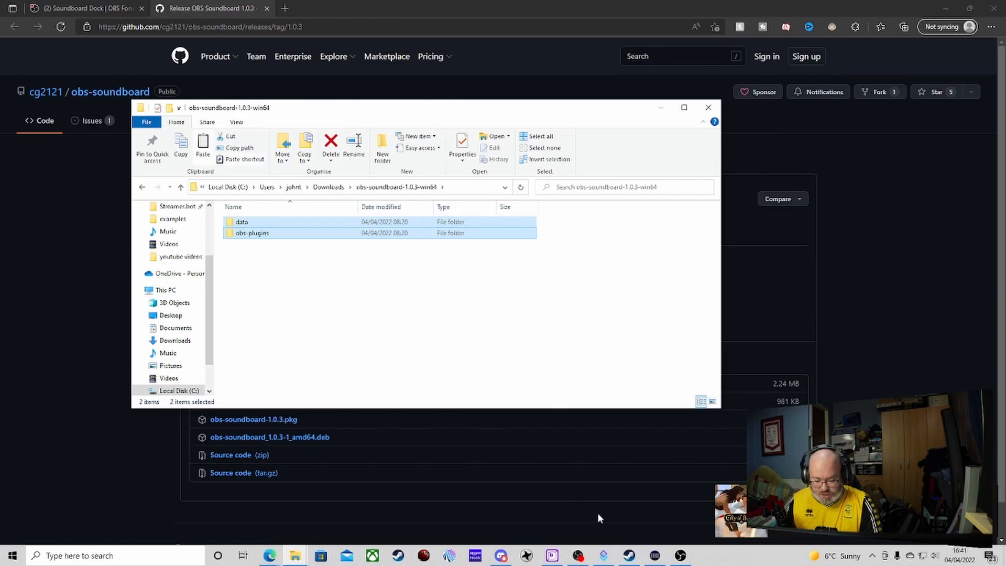
- Go to the OBS-Studio-27.1.3-Full-x64 (1) root folder and look up the paste option for the copied plugin folders
mouse_move(291, 555)
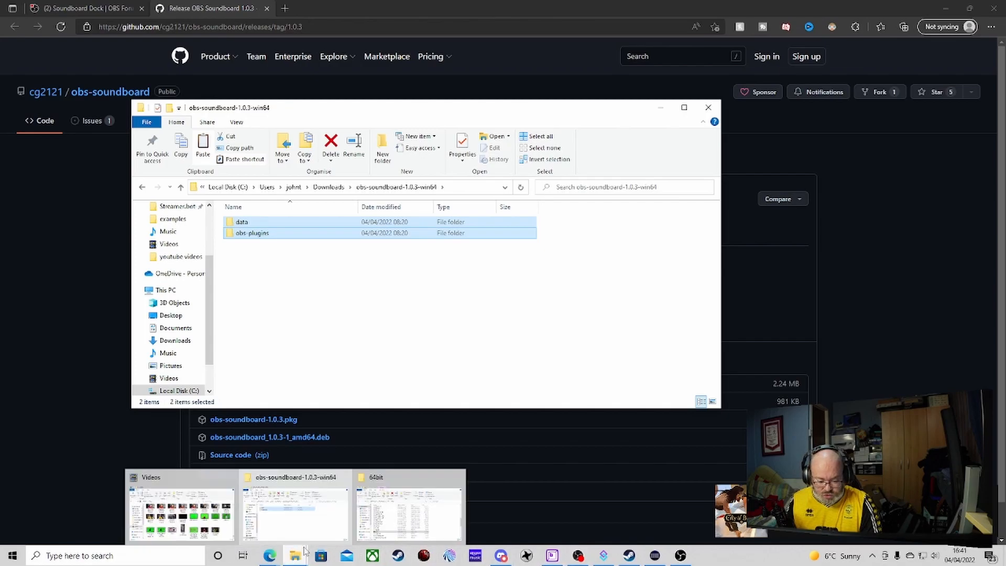
click(411, 515)
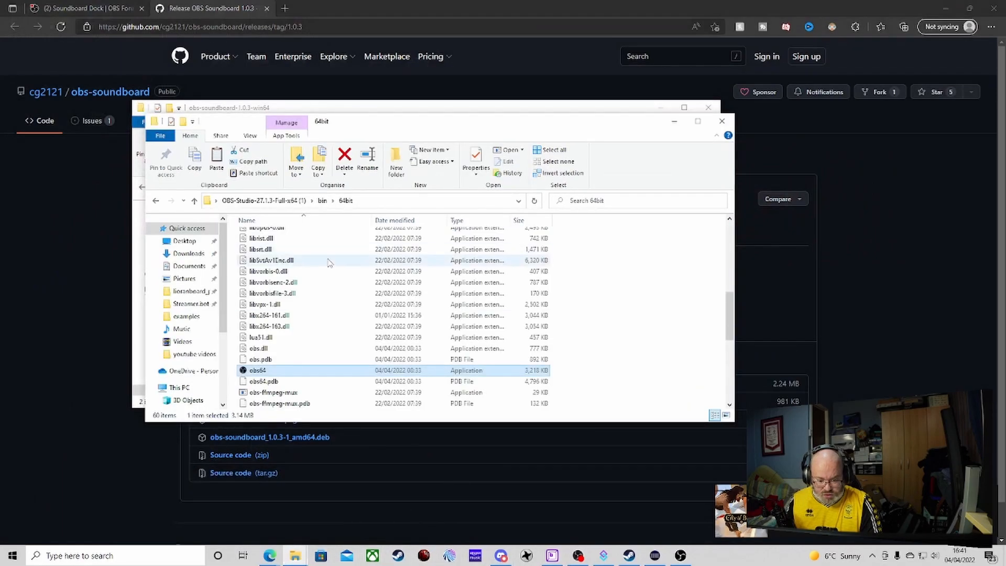
click(157, 200)
click(157, 202)
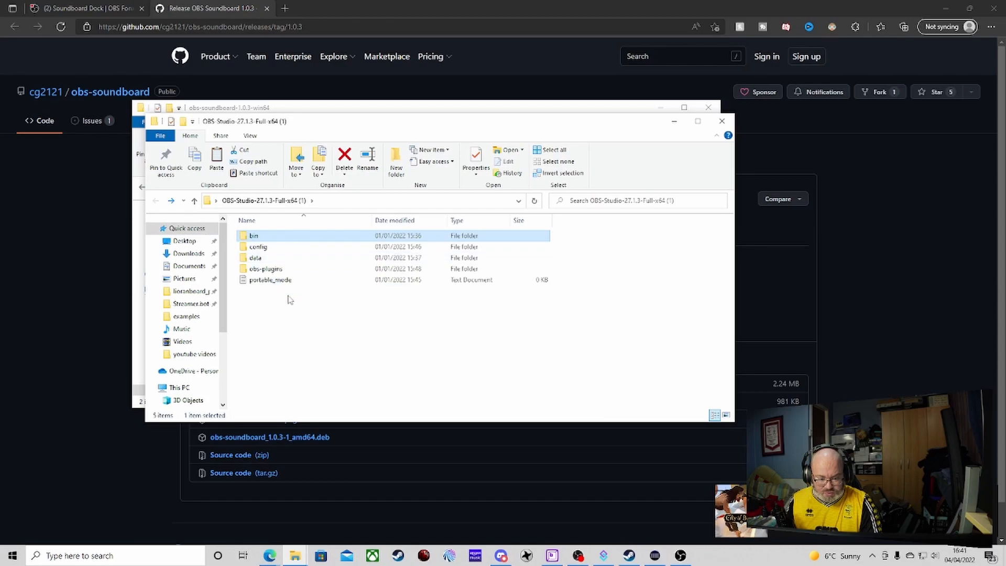
right_click(319, 331)
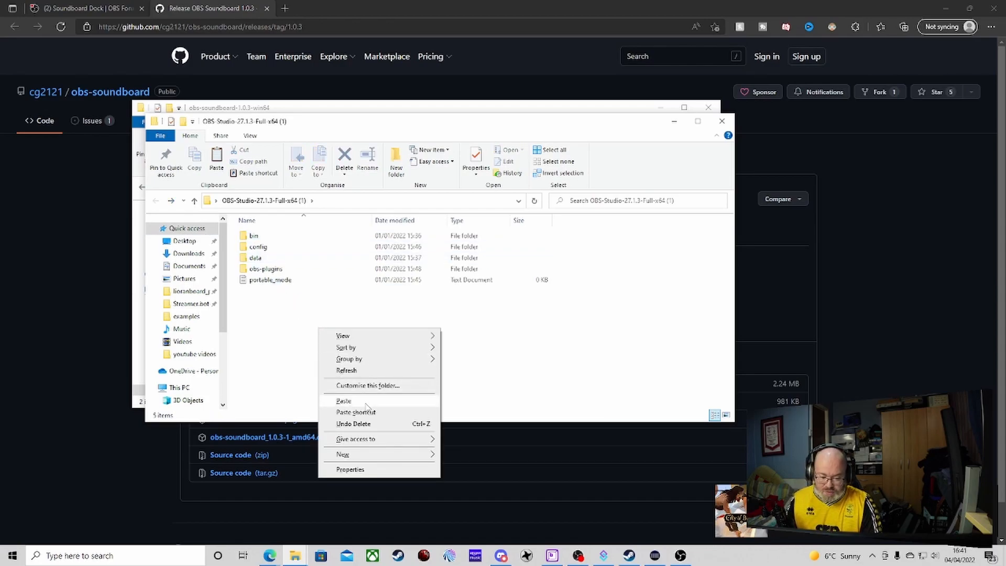
click(550, 369)
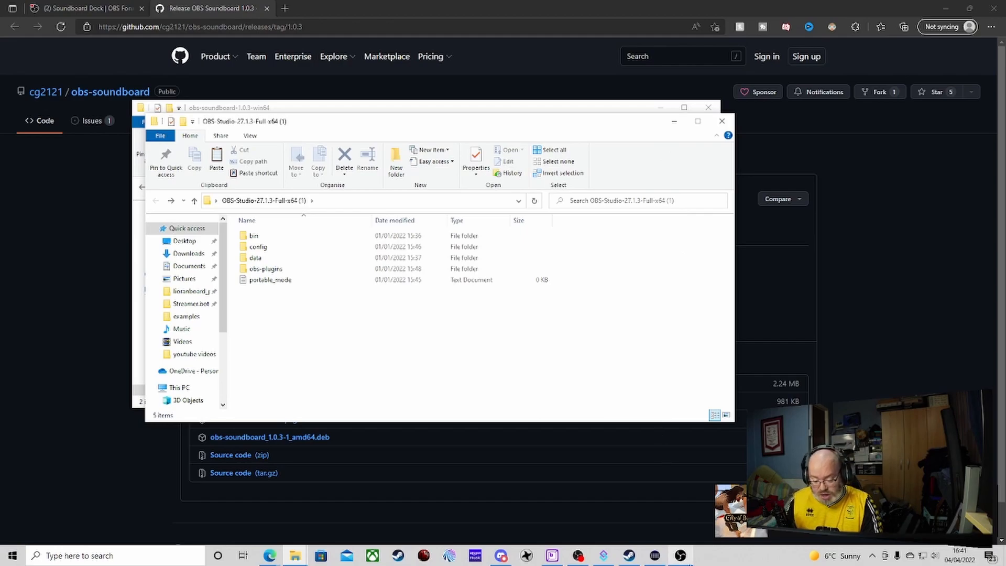
- Switch to OBS Studio and view the edit settings of the Wow sound in the Soundboard dock
click(680, 557)
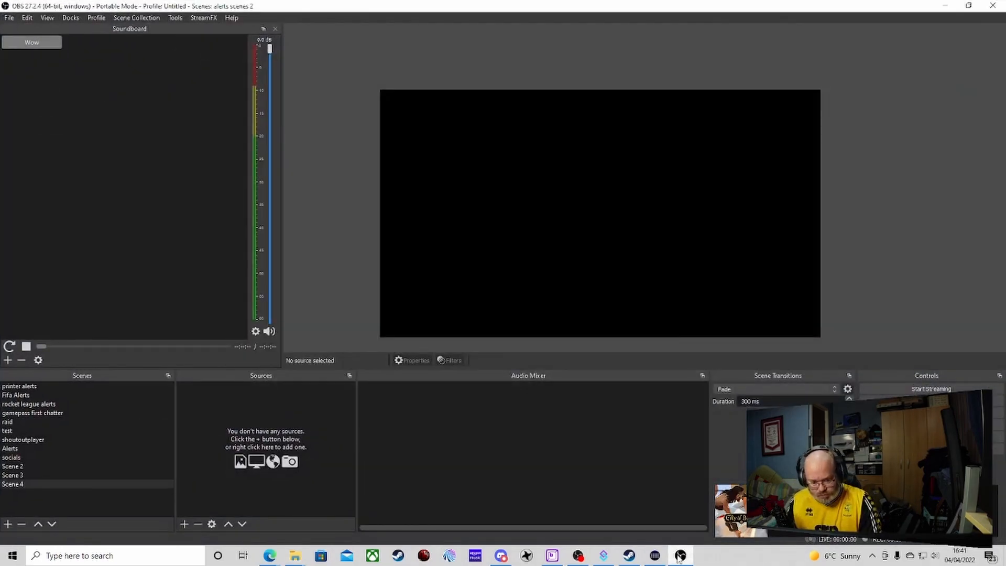
right_click(46, 43)
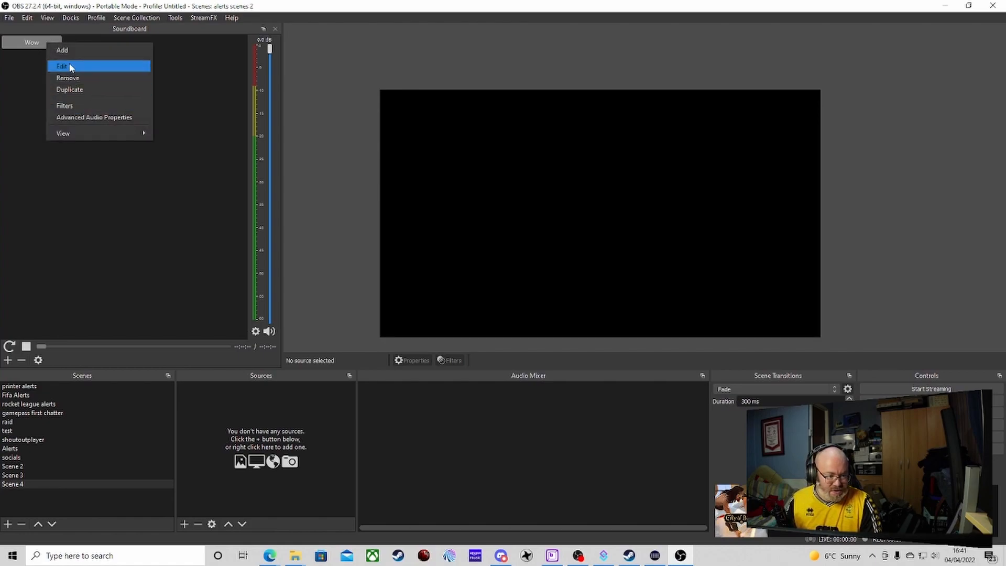
click(68, 67)
click(669, 294)
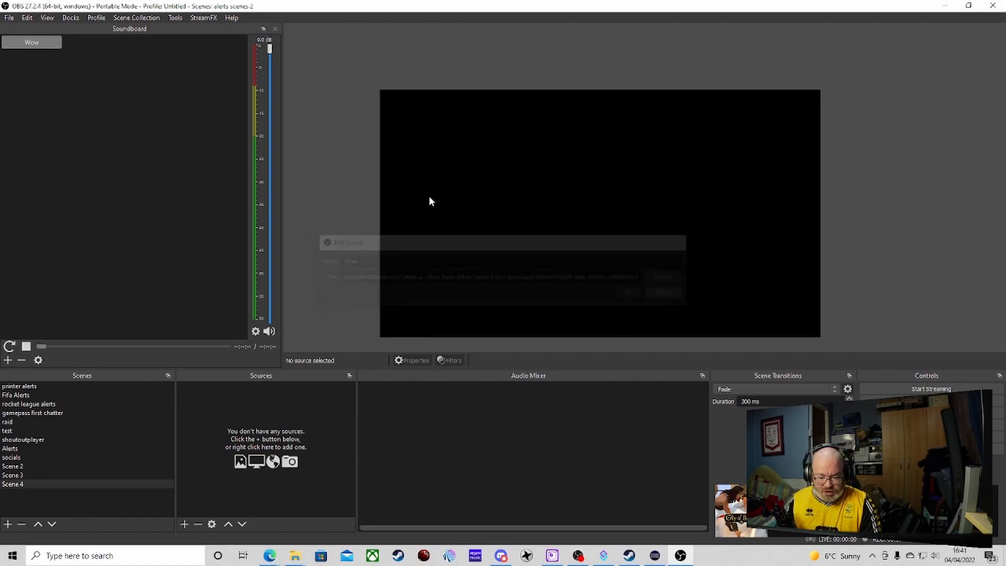
- Remove the Wow sound from the Soundboard dock
right_click(44, 47)
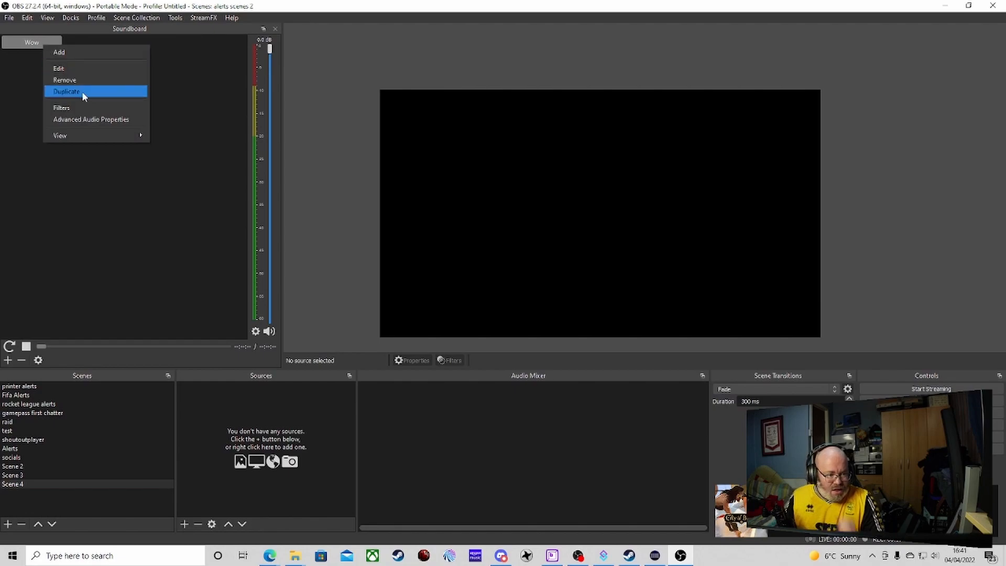
click(88, 78)
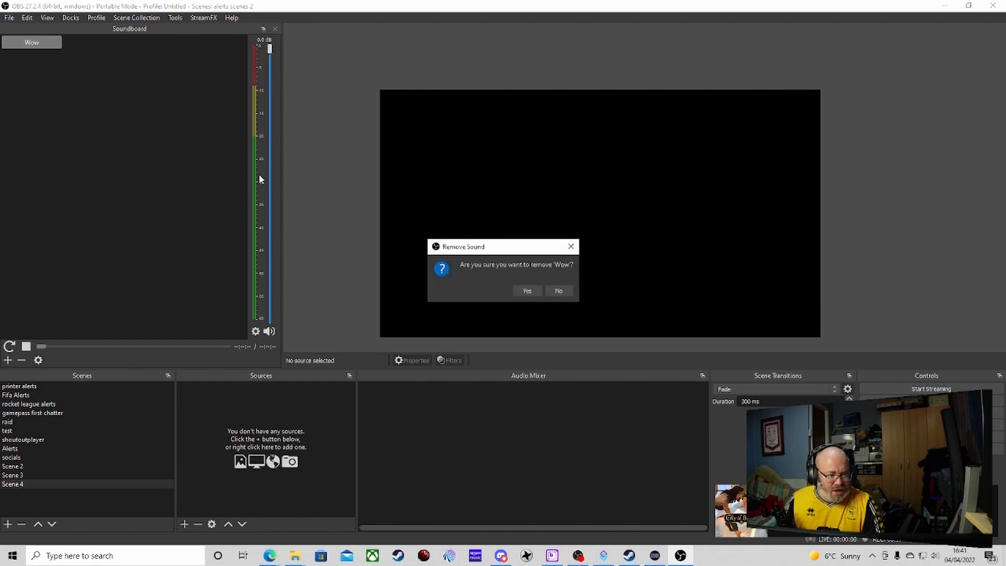
click(528, 292)
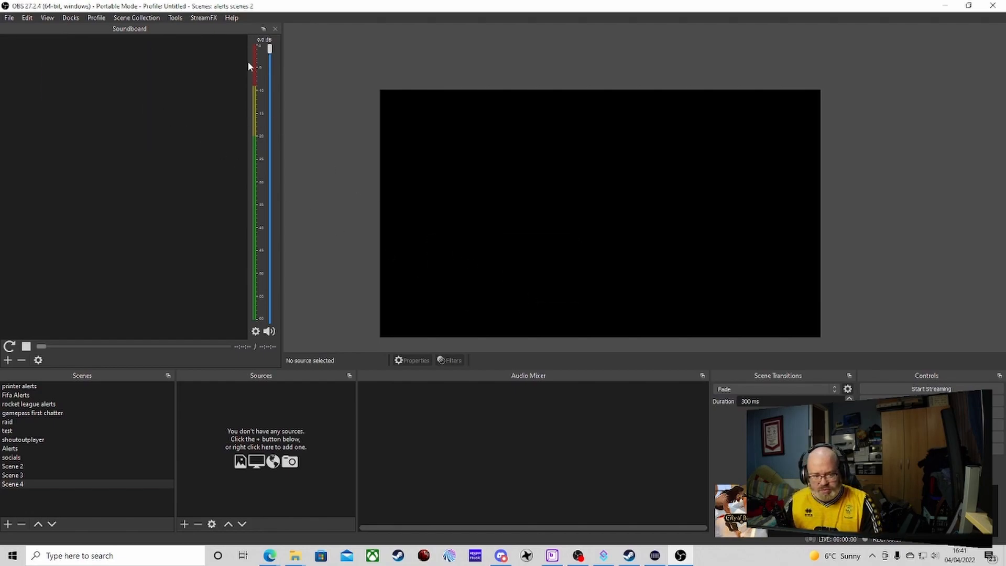
- Close the Soundboard dock and enable it again
click(274, 28)
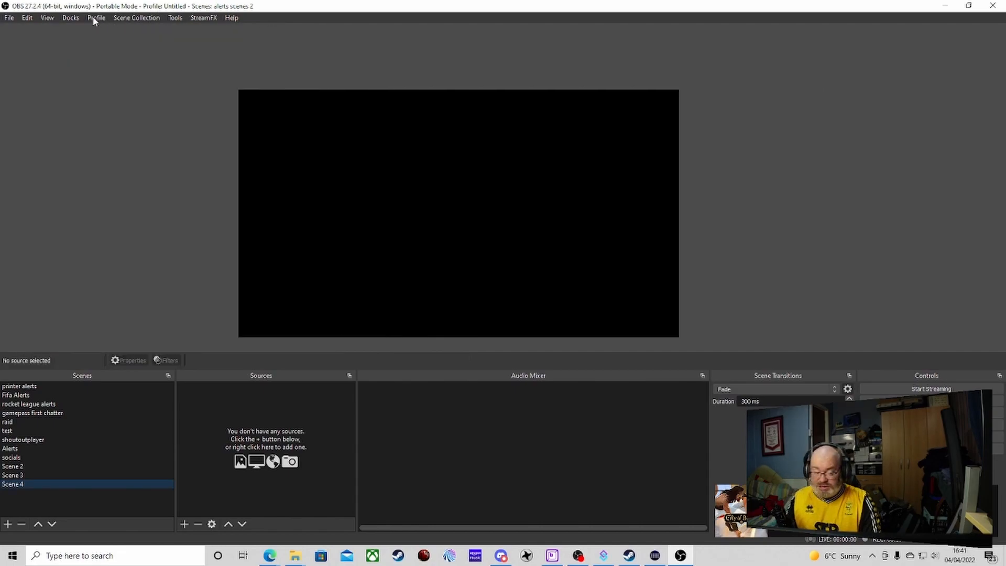
click(72, 19)
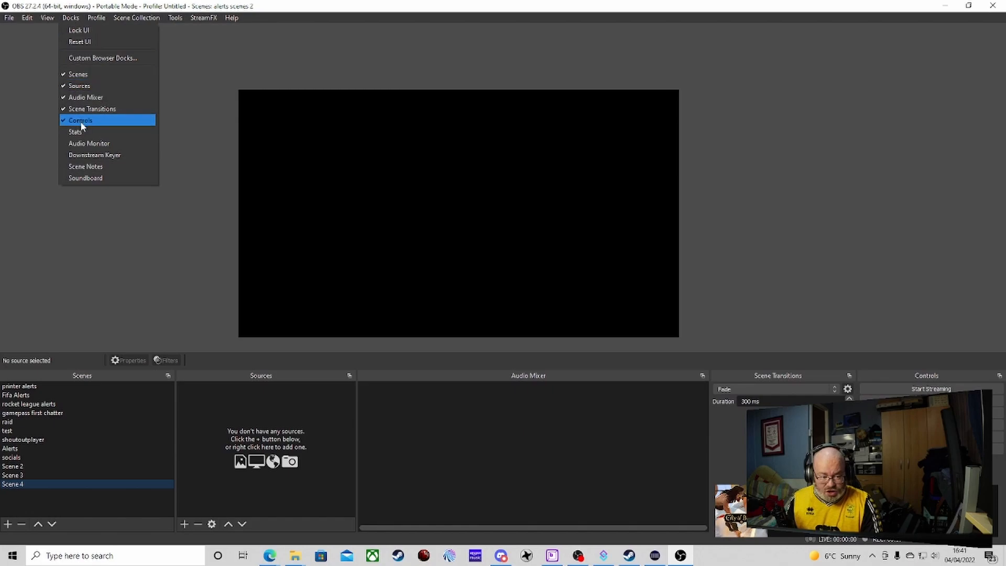
click(92, 180)
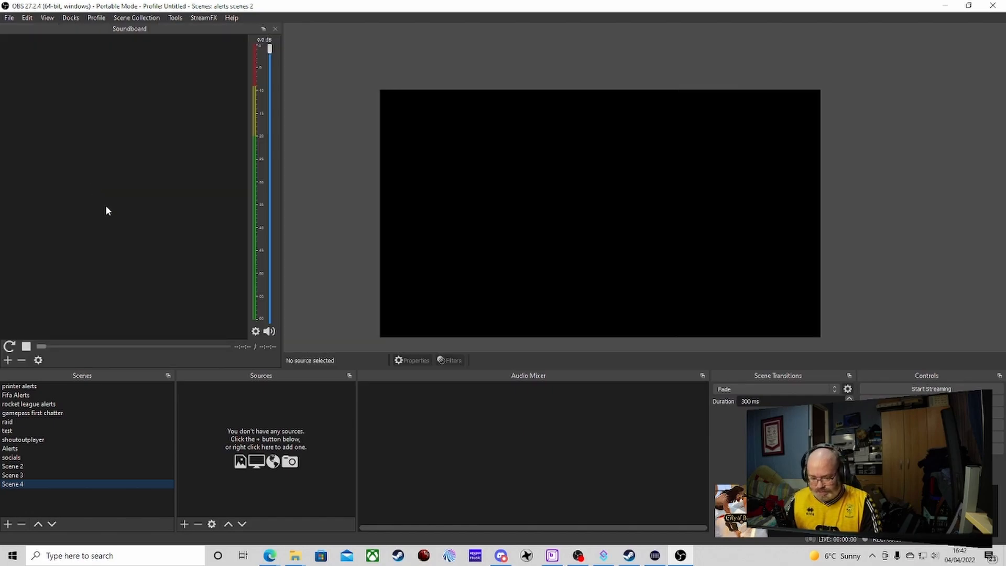
drag(155, 28, 44, 34)
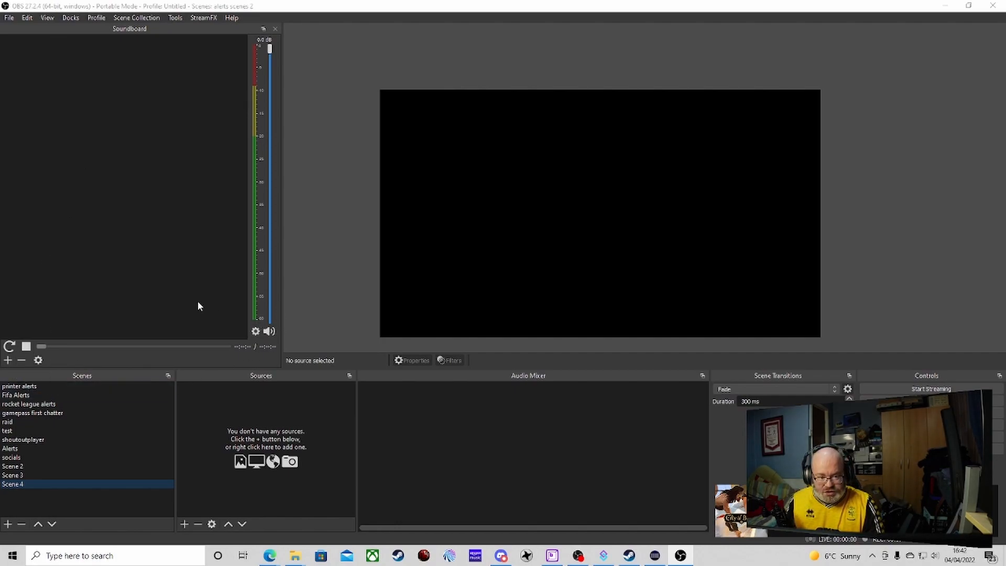
- Examine the Soundboard's filters and its advanced audio properties, including the audio monitoring setting
right_click(160, 264)
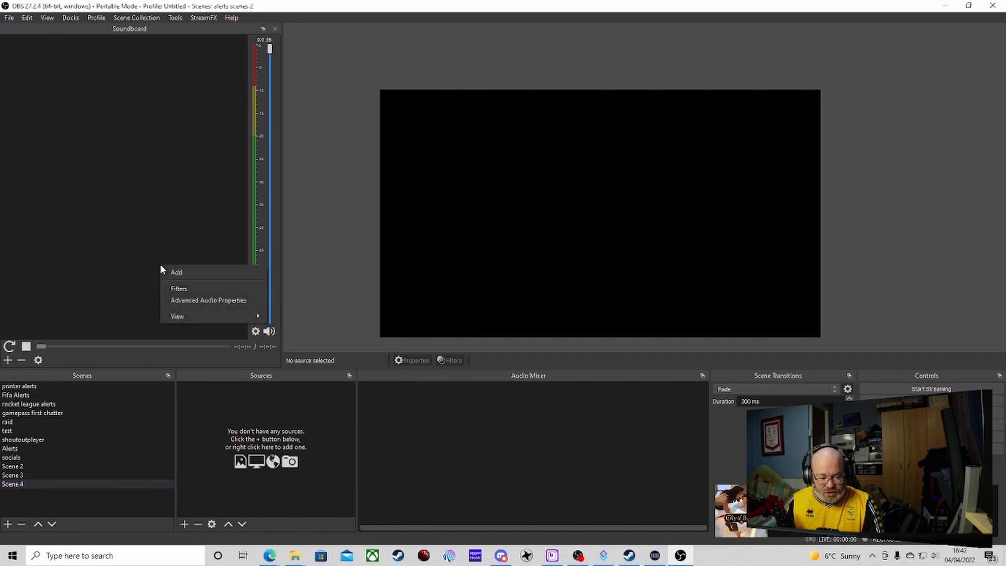
click(183, 289)
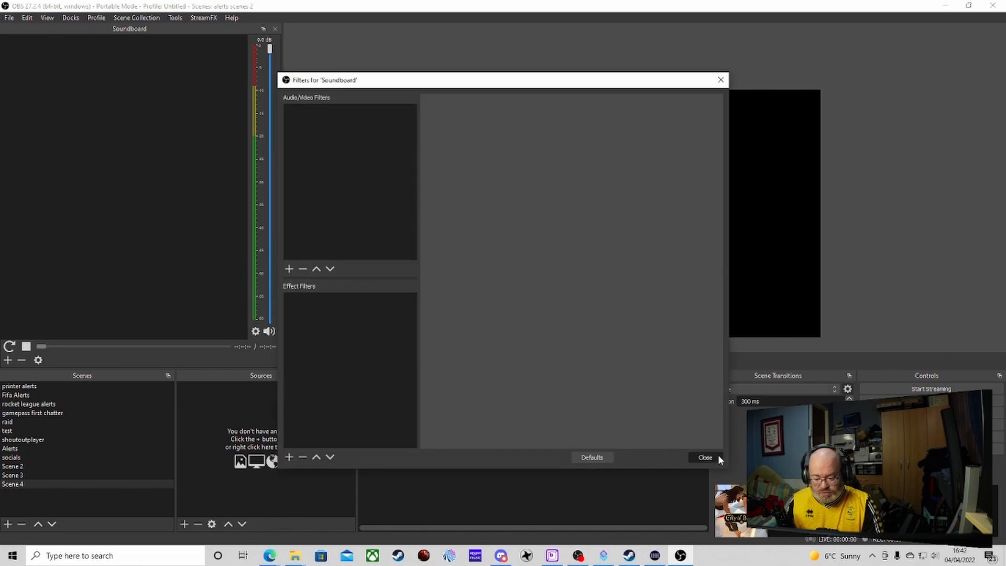
click(715, 456)
right_click(110, 238)
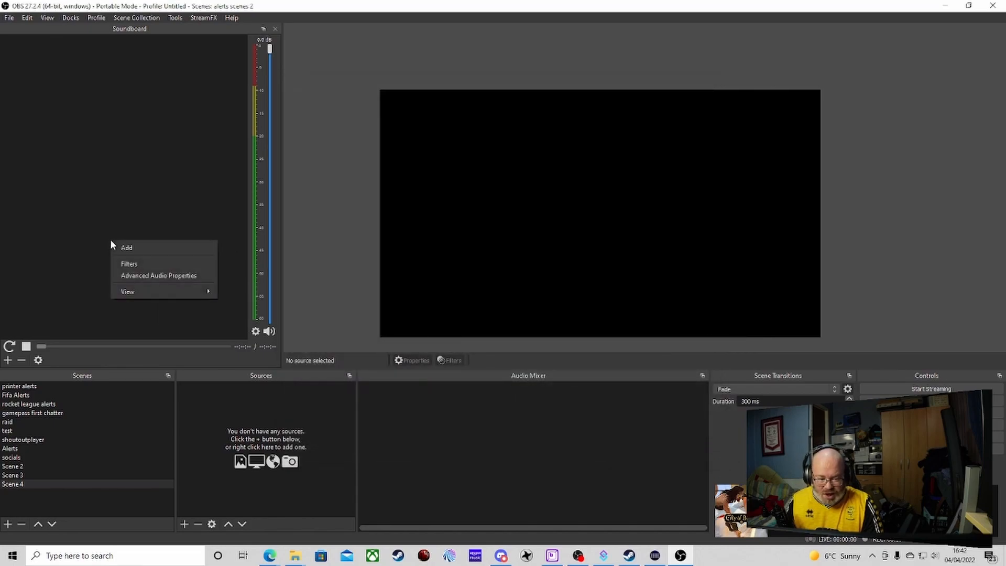
click(146, 275)
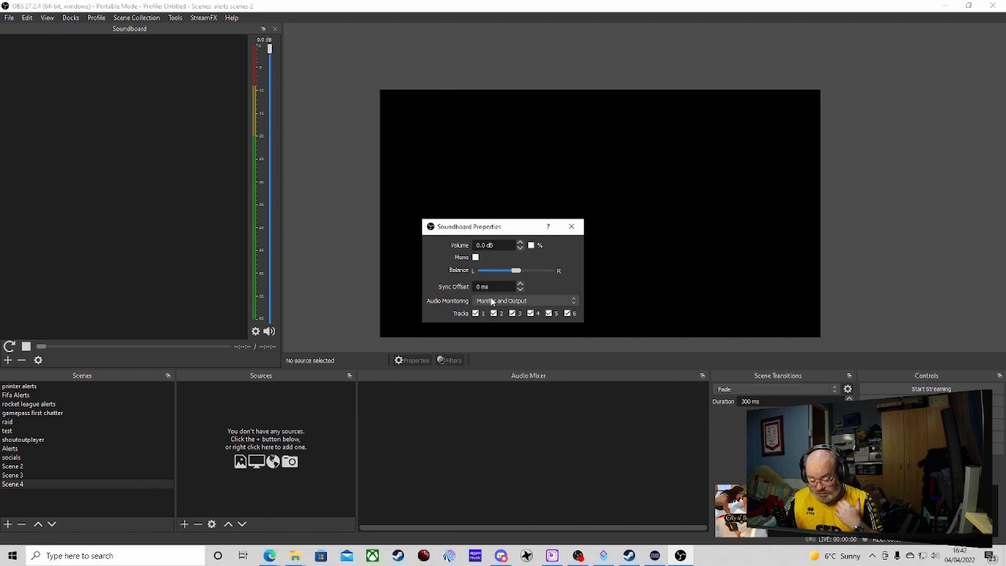
click(572, 226)
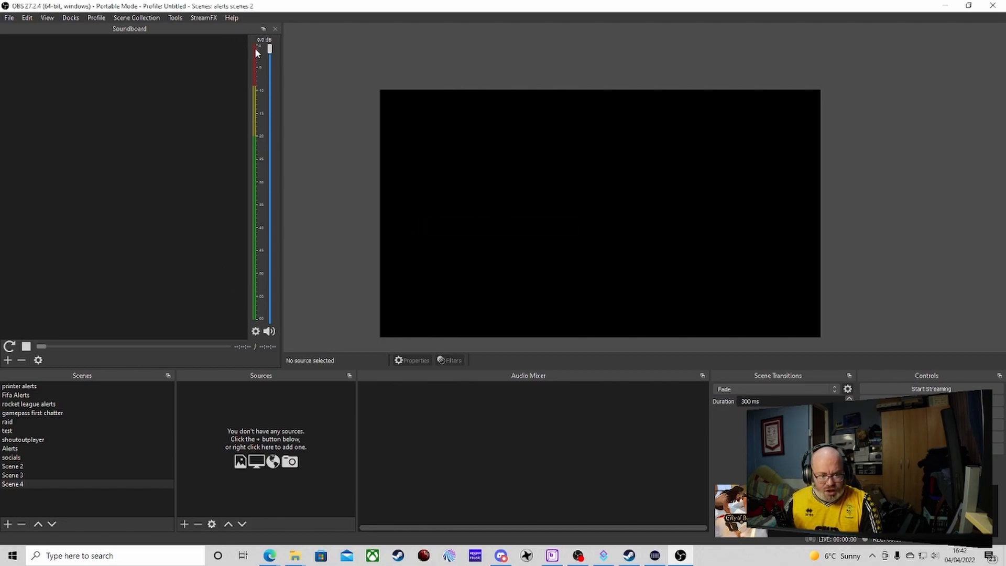
- Try lowering the Soundboard volume to about -3.5 dB
drag(273, 46, 302, 98)
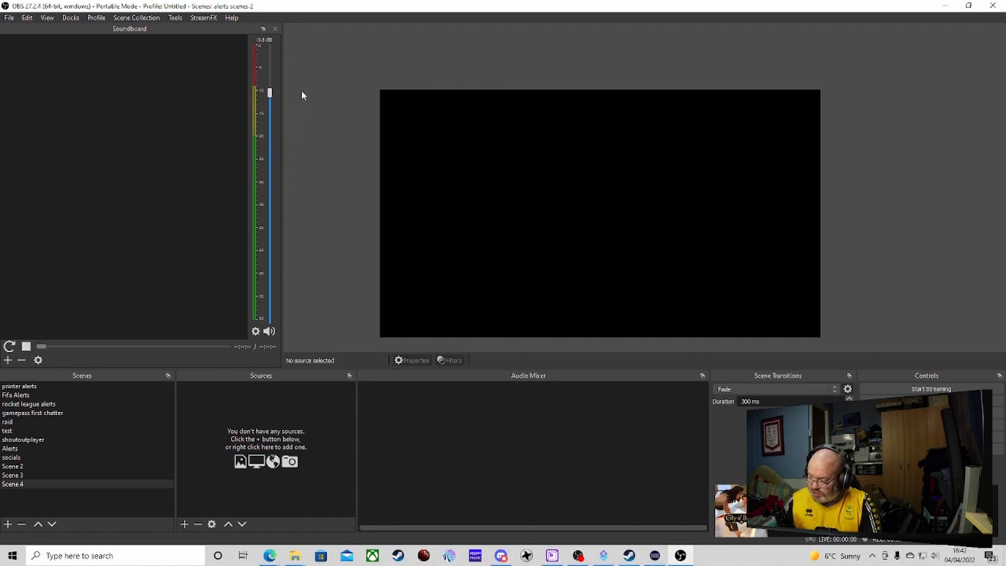
click(39, 361)
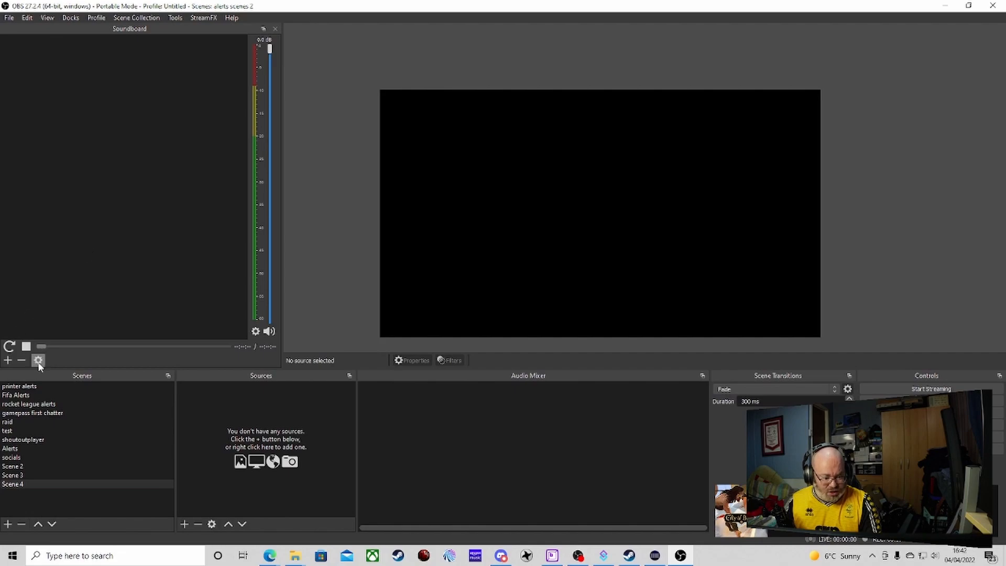
- Add a sound named "wow" to the Soundboard, using the Wow Owen Wilson Sound Effect MP3 file in the Downloads folder
click(8, 360)
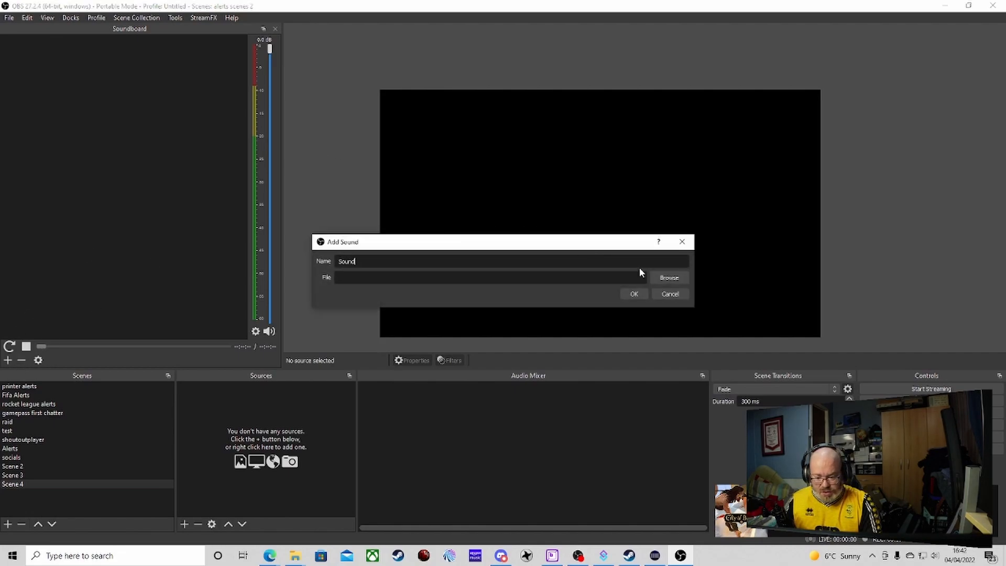
double_click(343, 259)
text(wow)
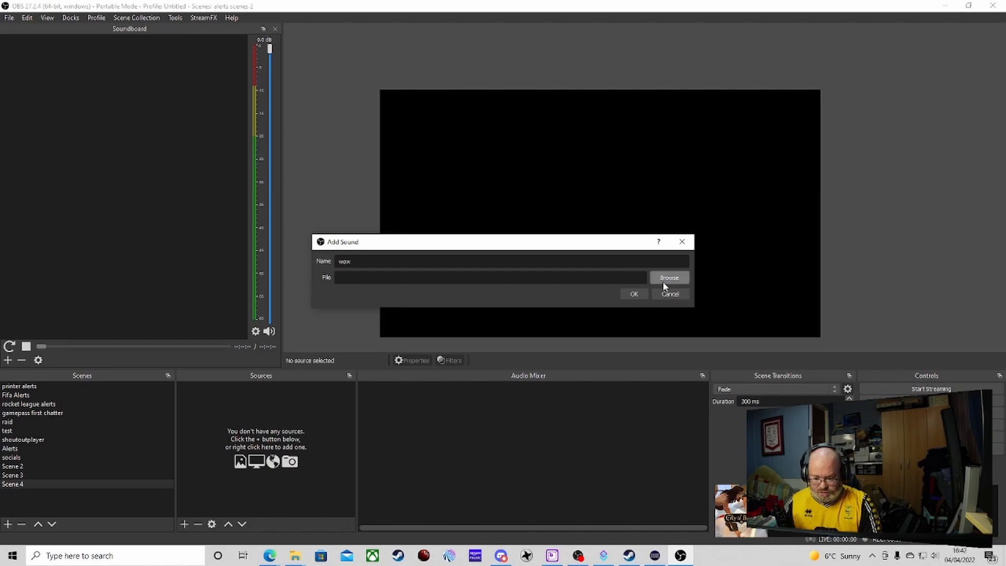
click(663, 280)
click(242, 296)
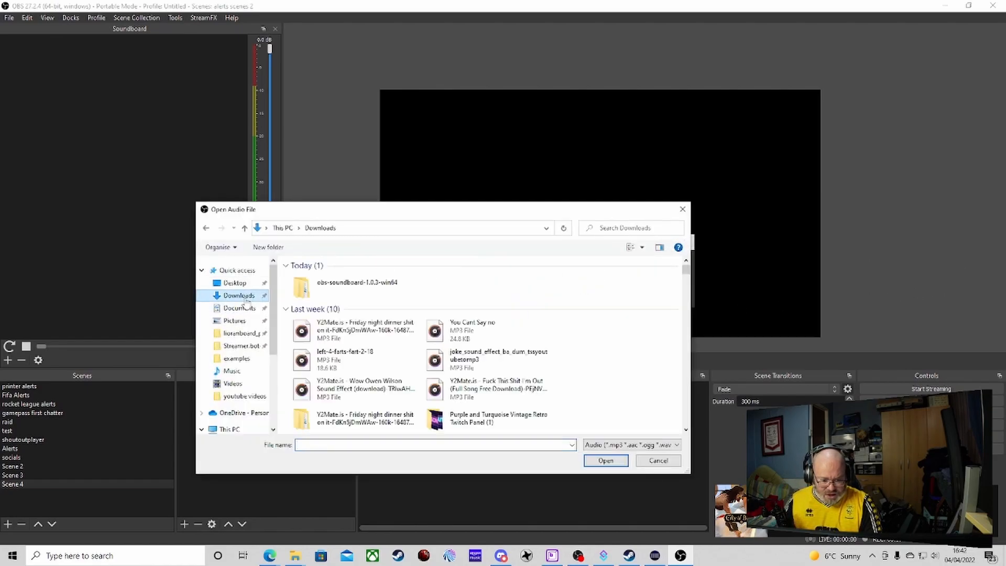
click(391, 399)
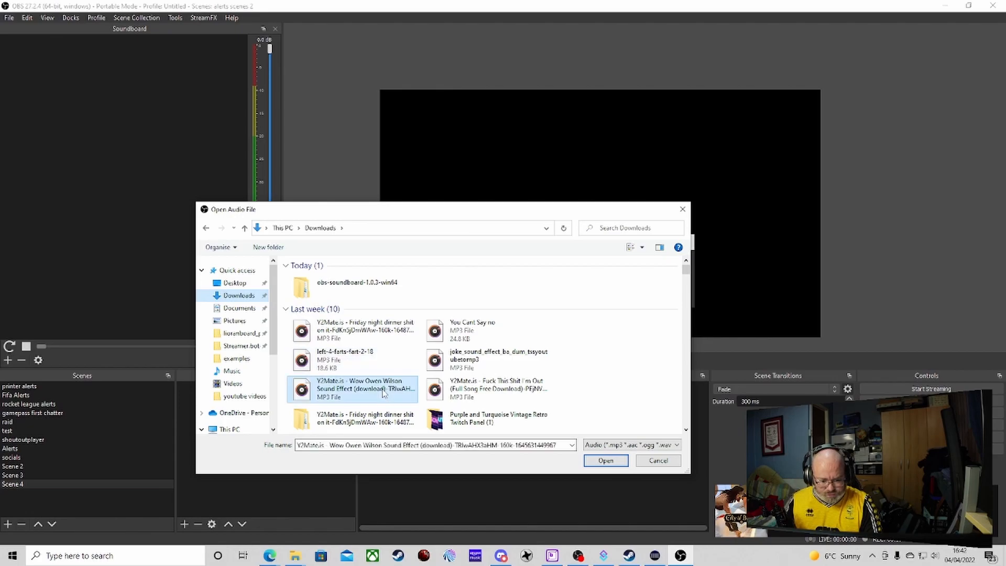
click(607, 460)
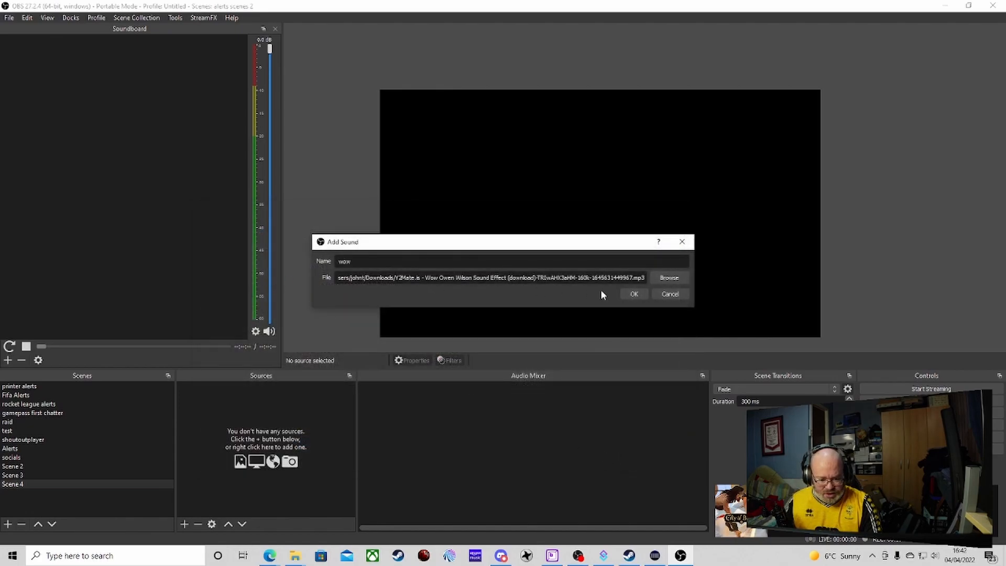
click(642, 295)
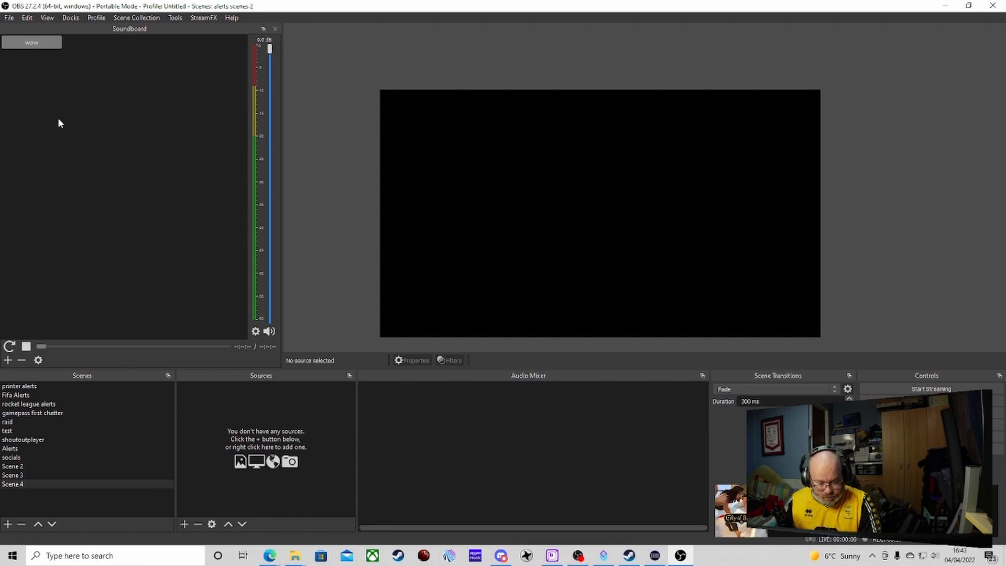
- Play the wow sound twice and inspect its edit settings without changing them
click(31, 45)
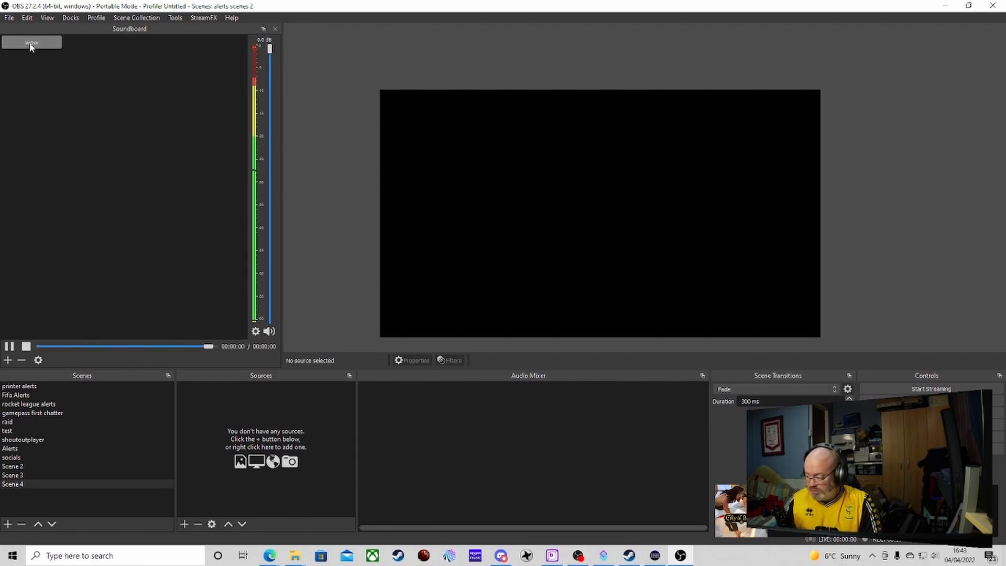
click(30, 45)
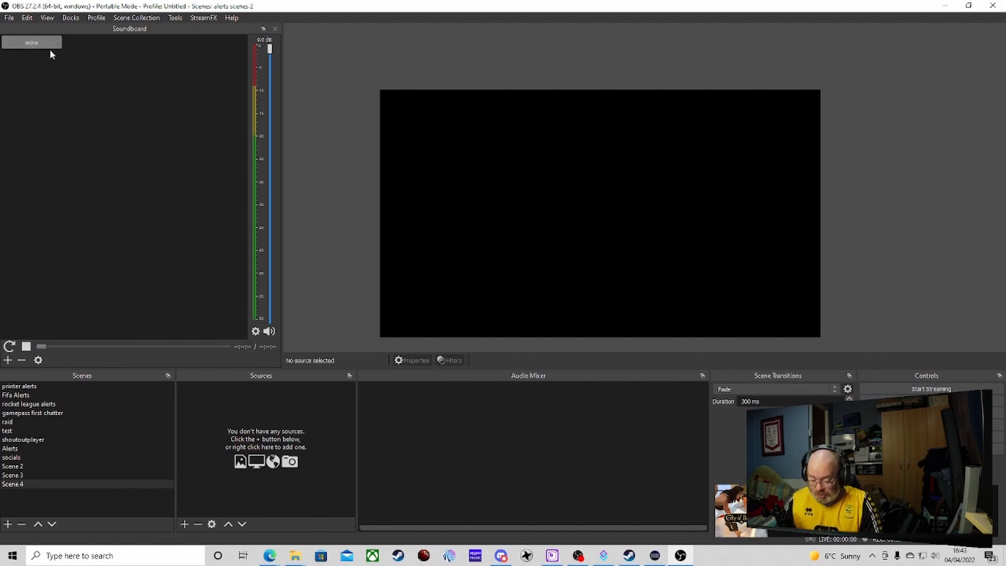
click(39, 360)
click(669, 294)
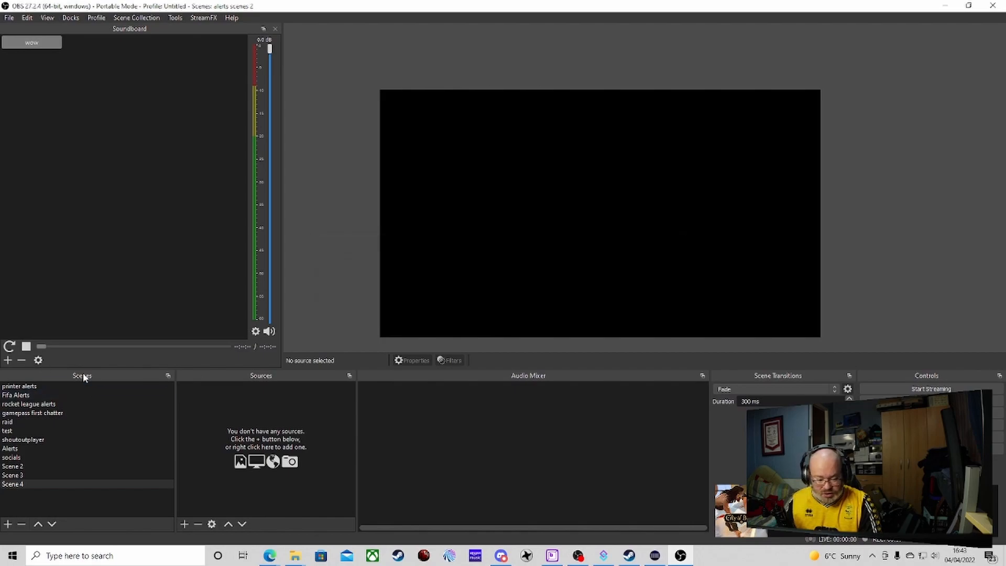
- Hide the Soundboard dock's volume controls and show them again
right_click(67, 241)
mouse_move(112, 293)
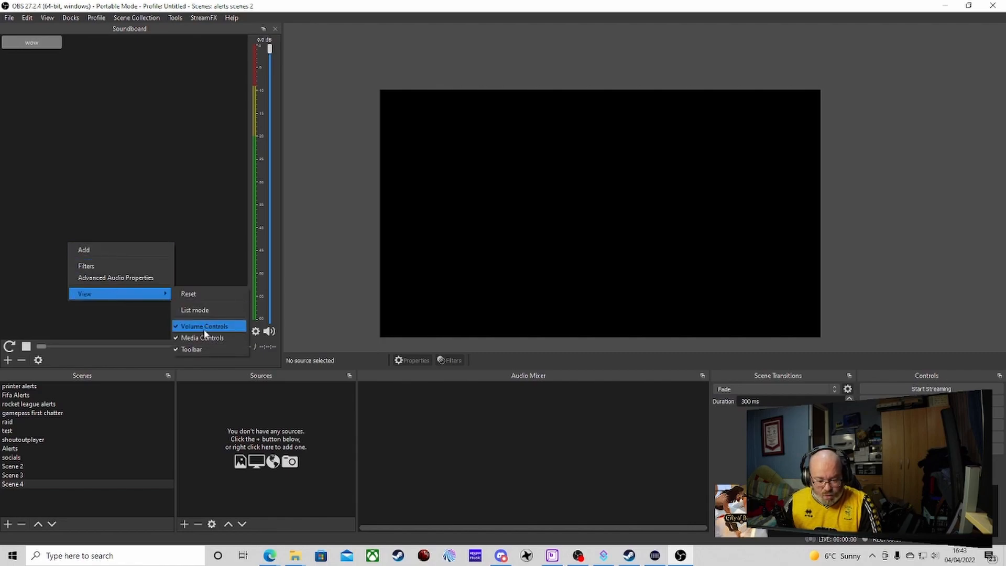
click(204, 332)
right_click(190, 312)
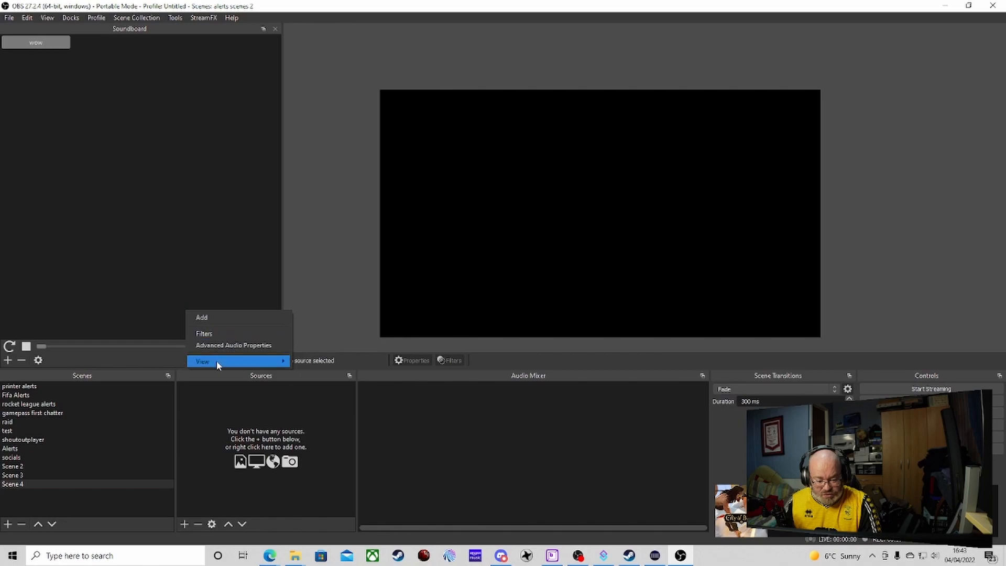
mouse_move(216, 360)
click(303, 394)
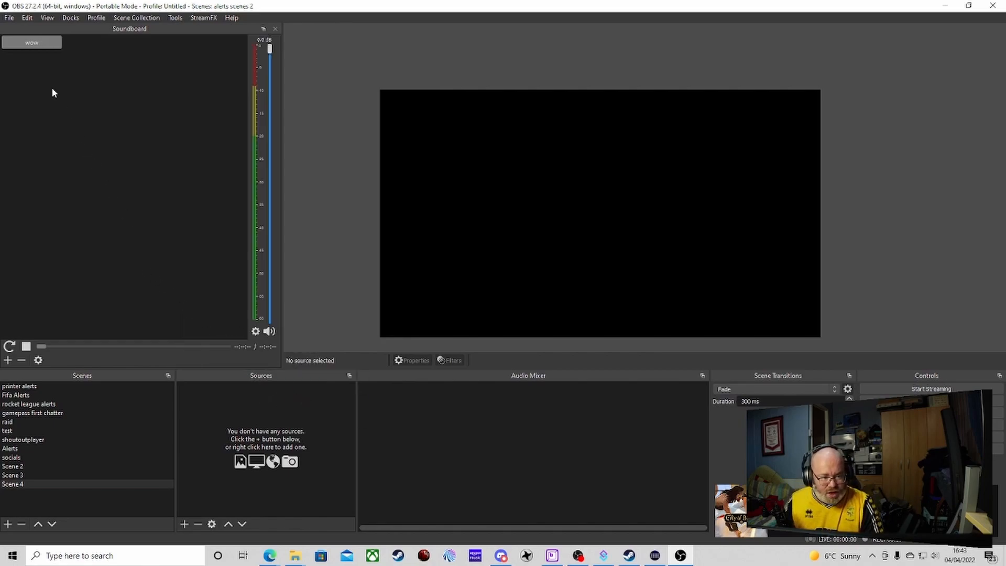
- Filter the hotkey settings by "sound", assign W to the Soundboard 'wow' hotkey and apply the change
click(9, 17)
click(27, 59)
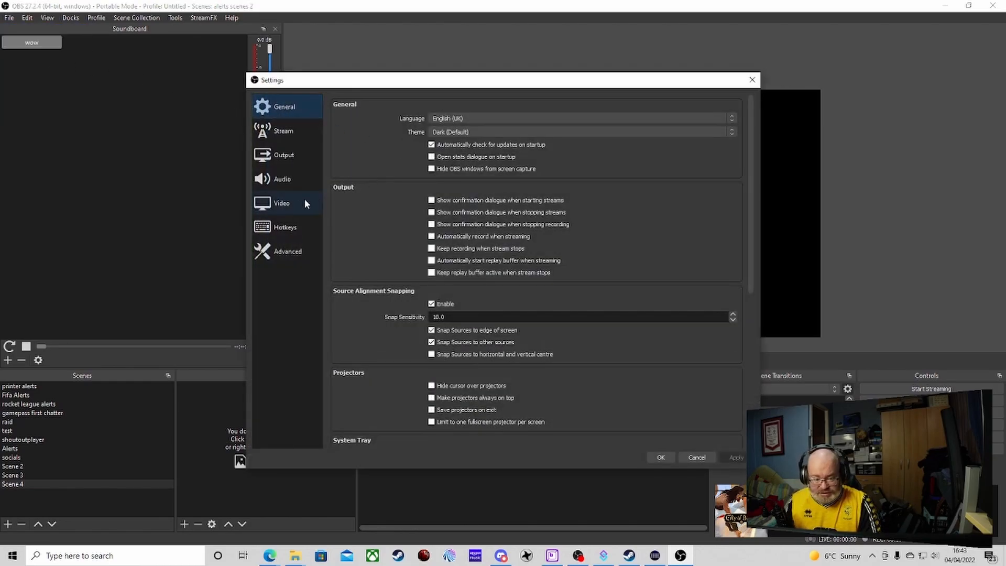
click(290, 226)
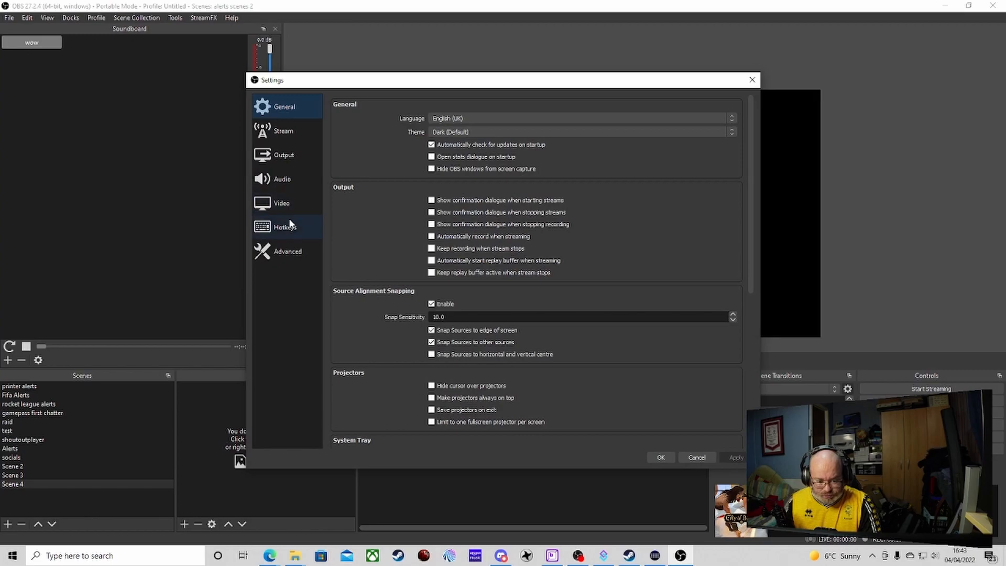
text(sound)
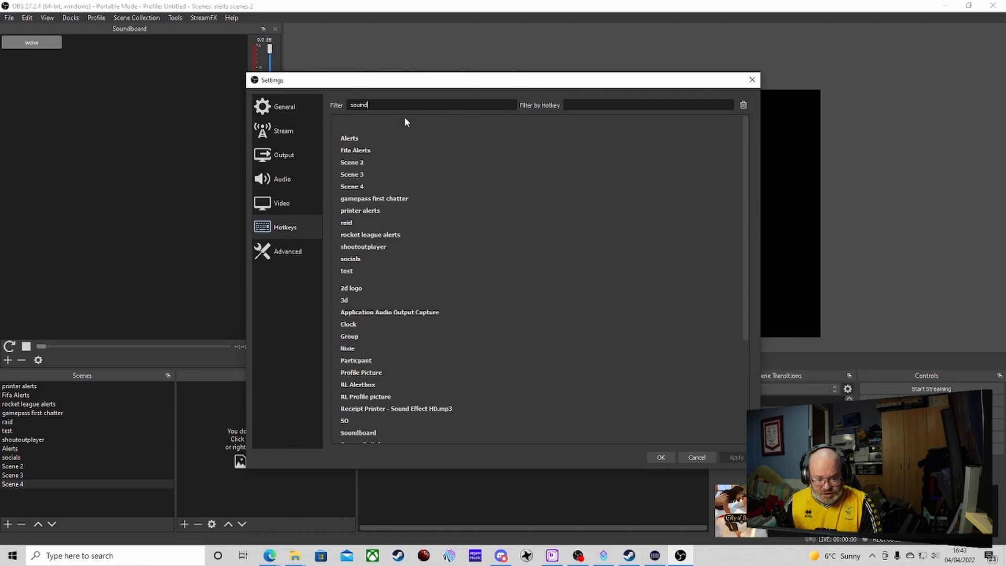
key(BackSpace)
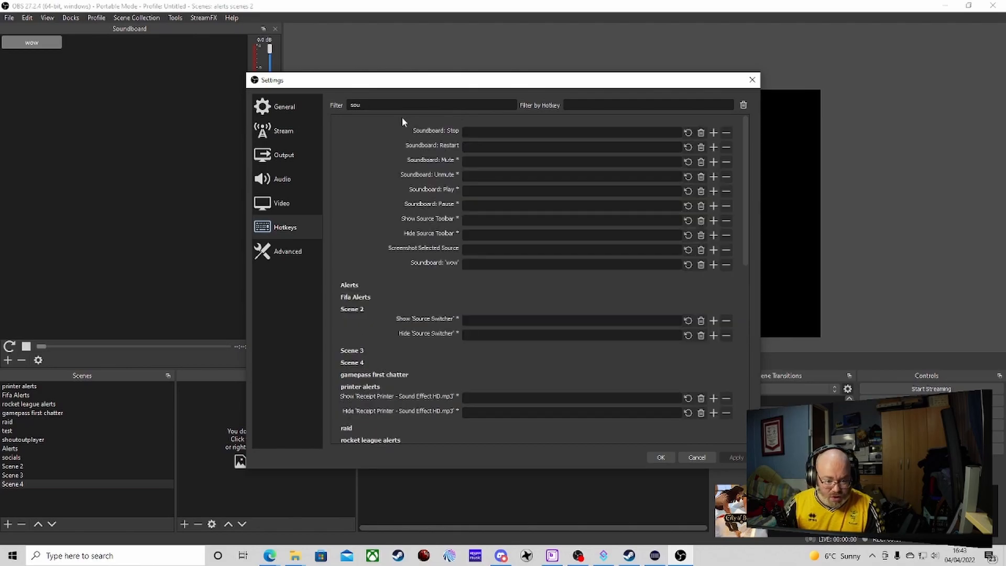
text(d)
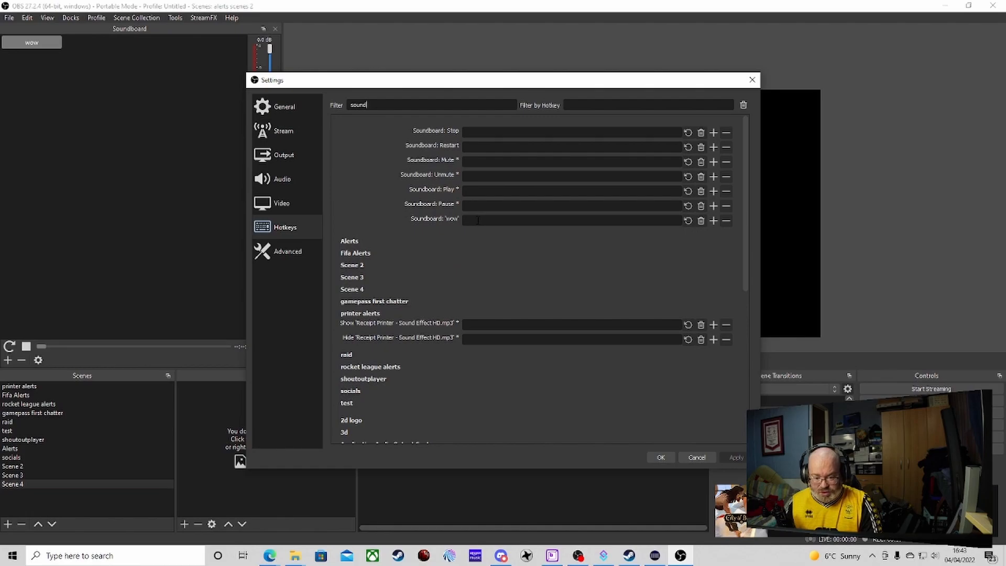
text(w)
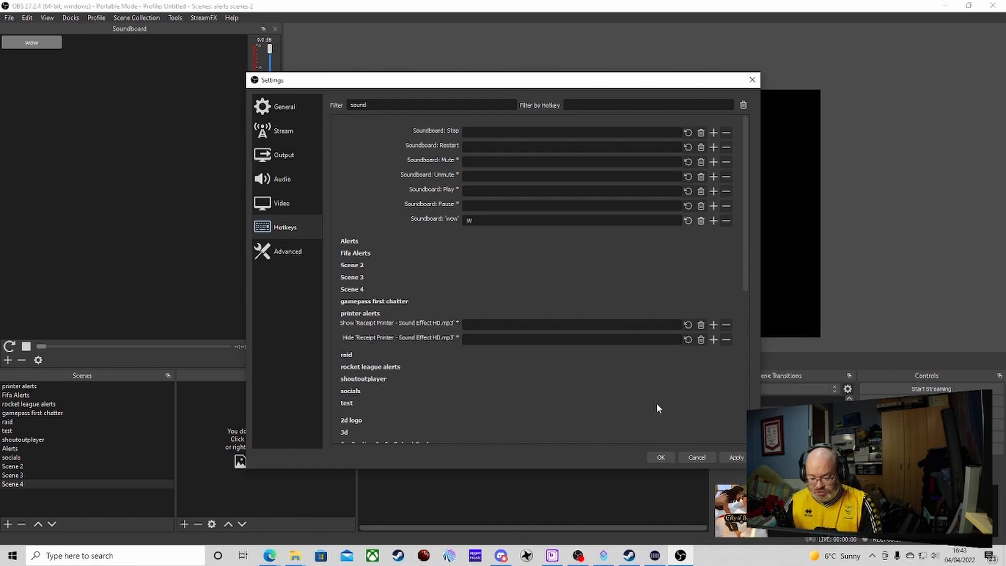
click(736, 458)
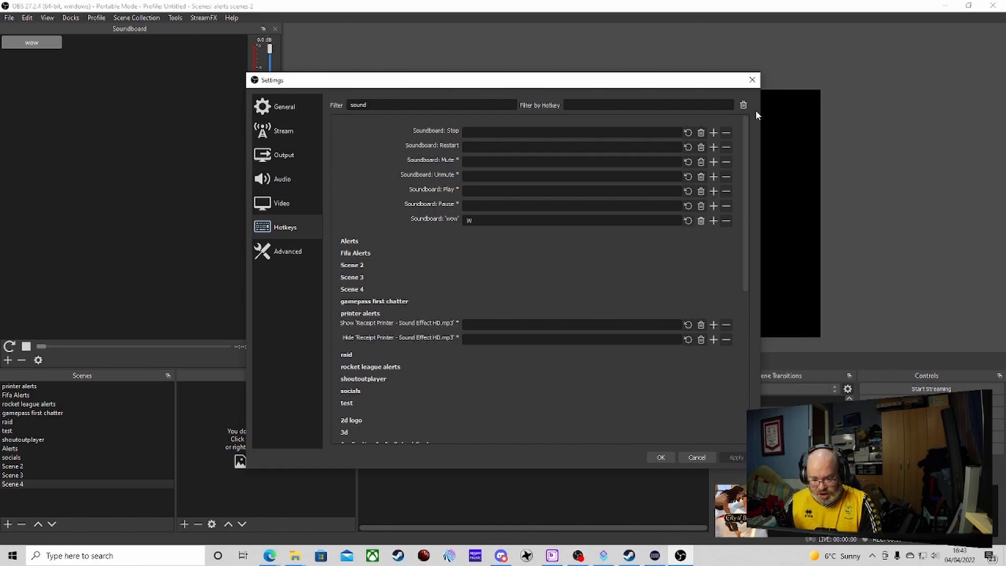
key(w)
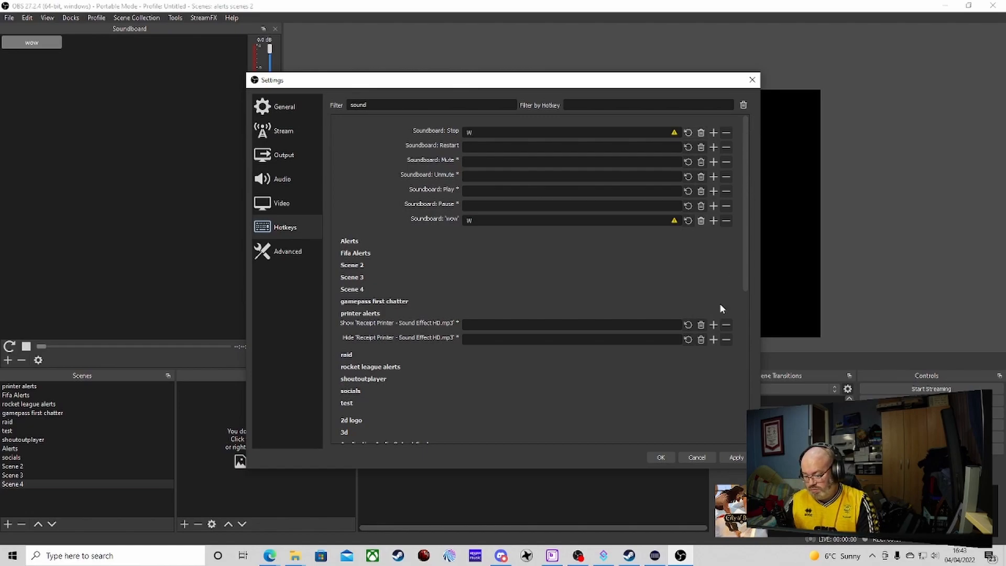
click(735, 457)
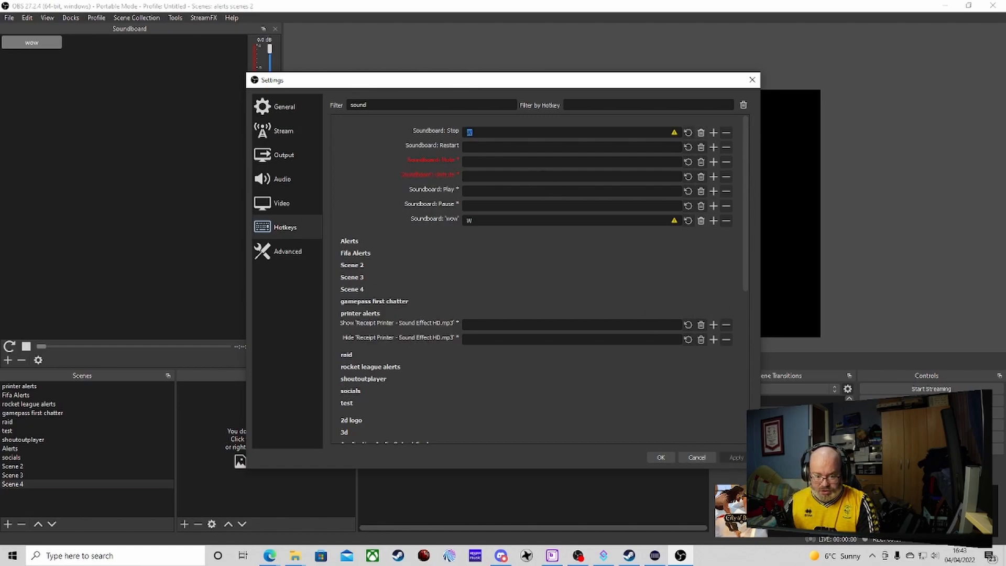
click(497, 128)
key(BackSpace)
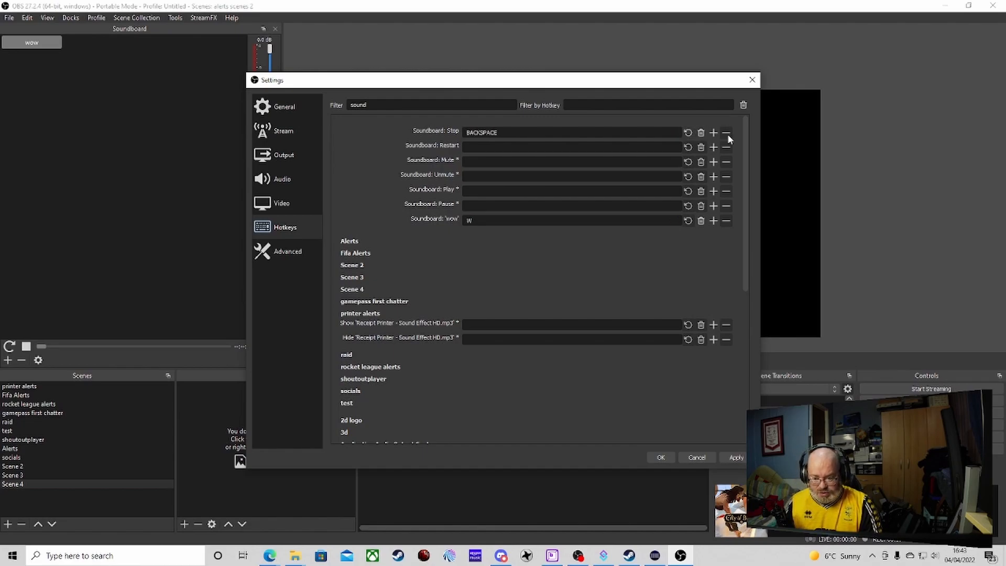
click(701, 131)
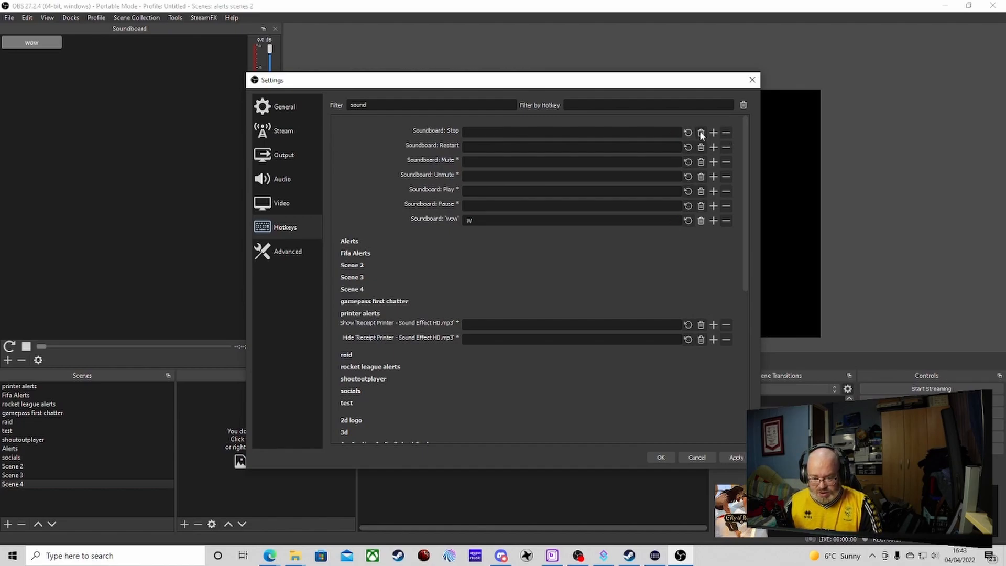
click(738, 460)
- Accept the hotkey settings and test playing the wow sound from the keyboard
click(660, 458)
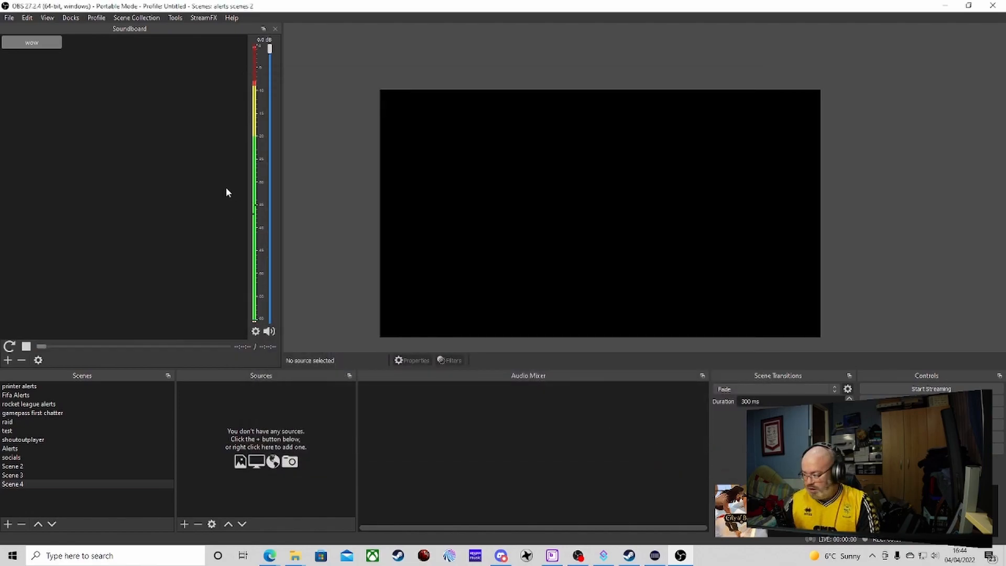
key(space)
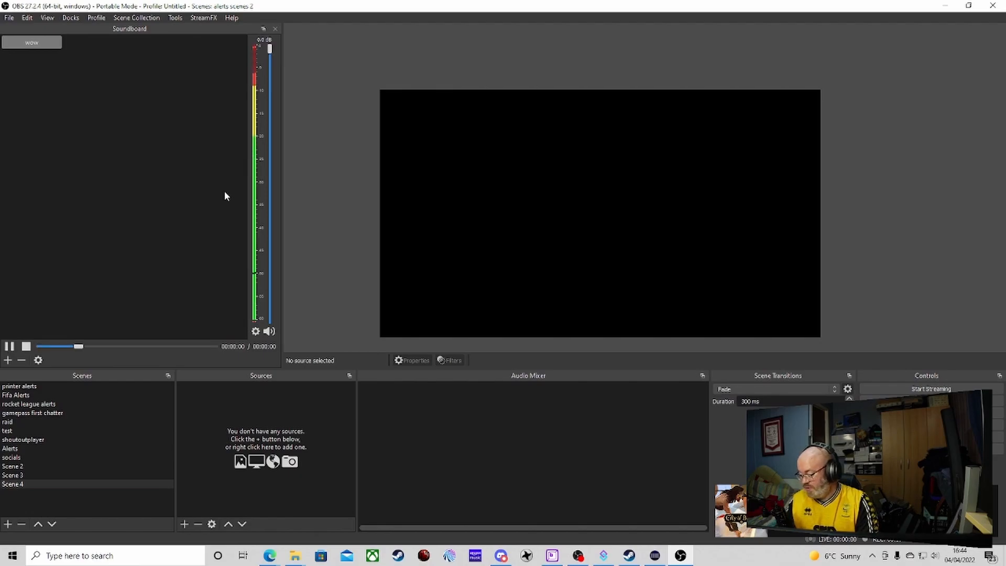